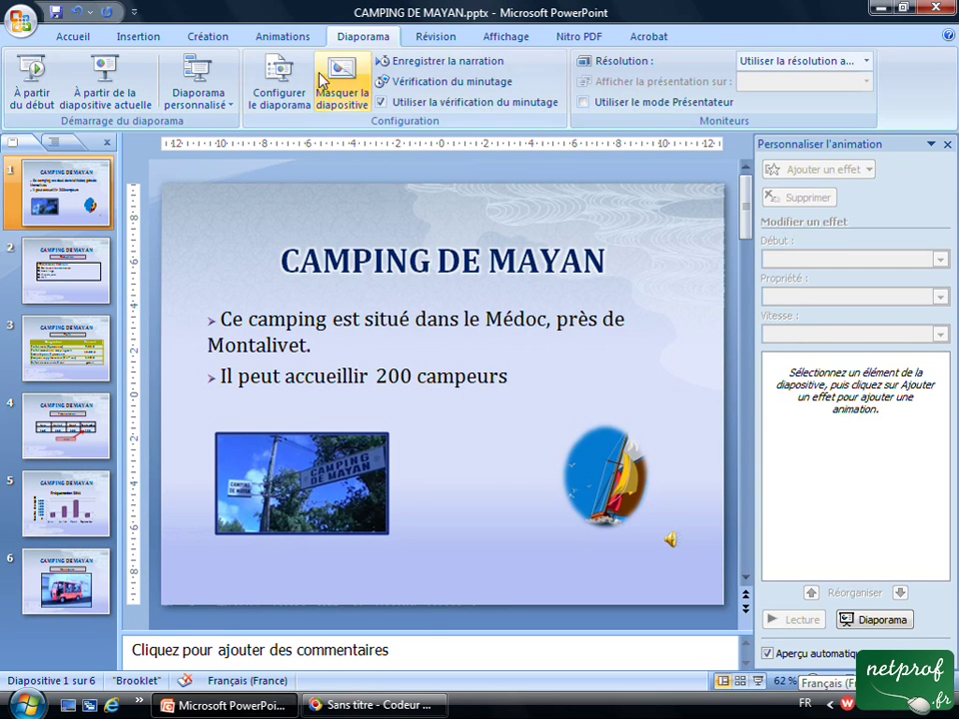
Step: On the Animations tab, show the Personnaliser l'animation pane beside slide 1
left_click(293, 42)
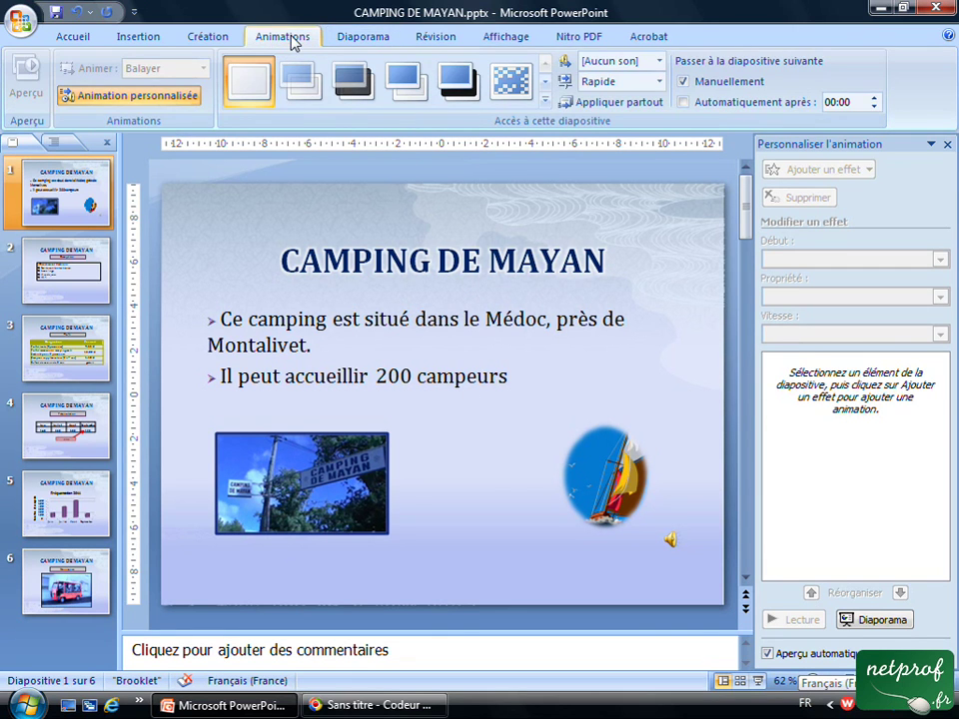
left_click(135, 99)
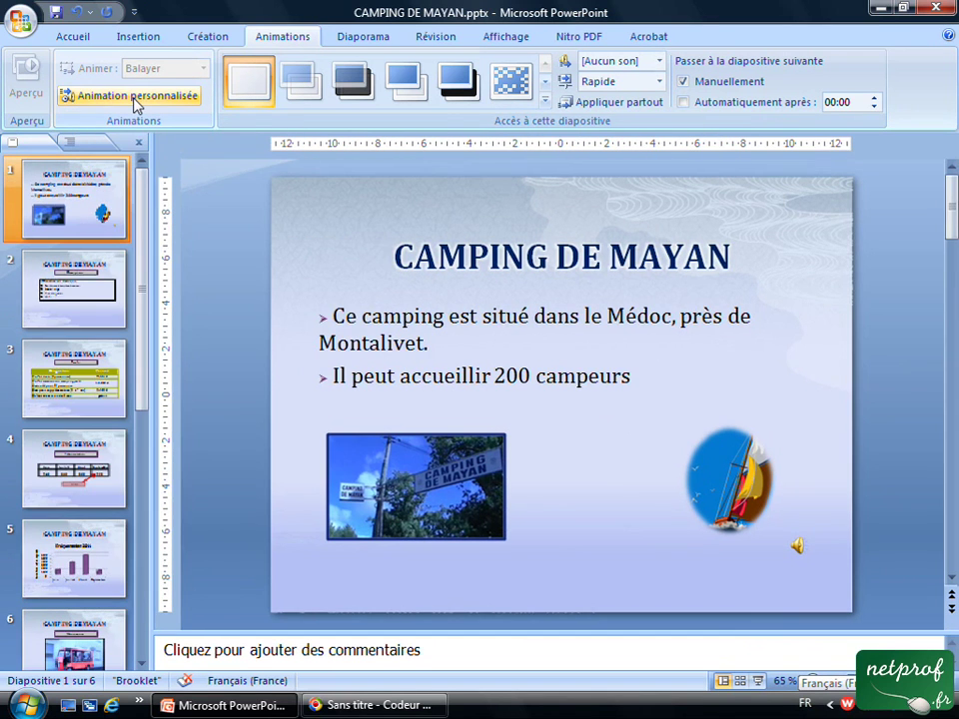
left_click(137, 100)
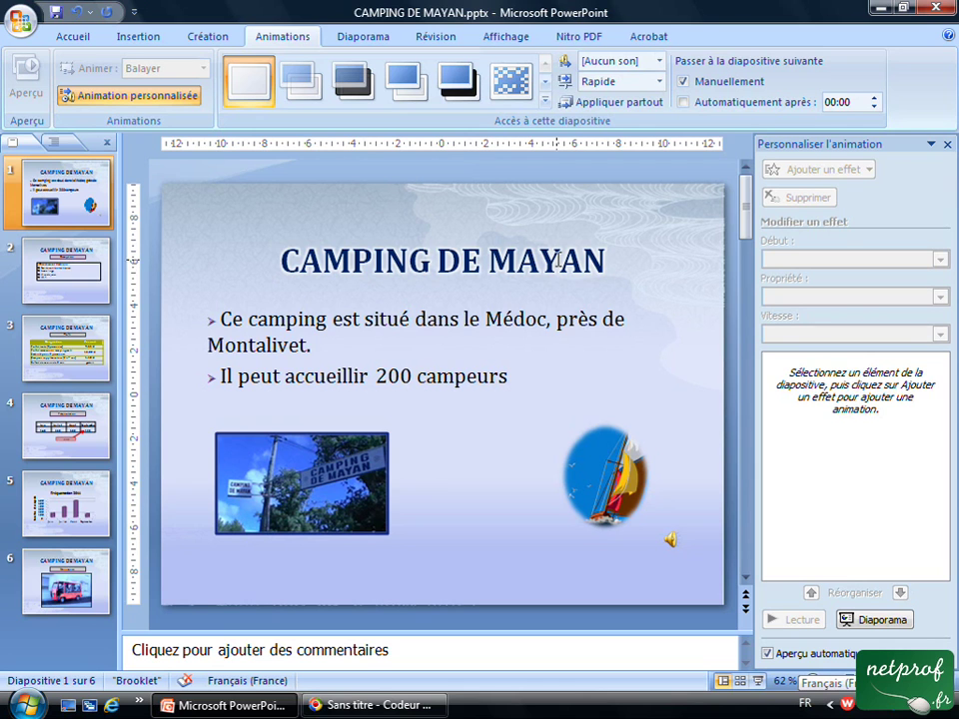
Step: Give the first bullet an Apparaître entrance starting Au clic, then select the second bullet
triple_click(319, 343)
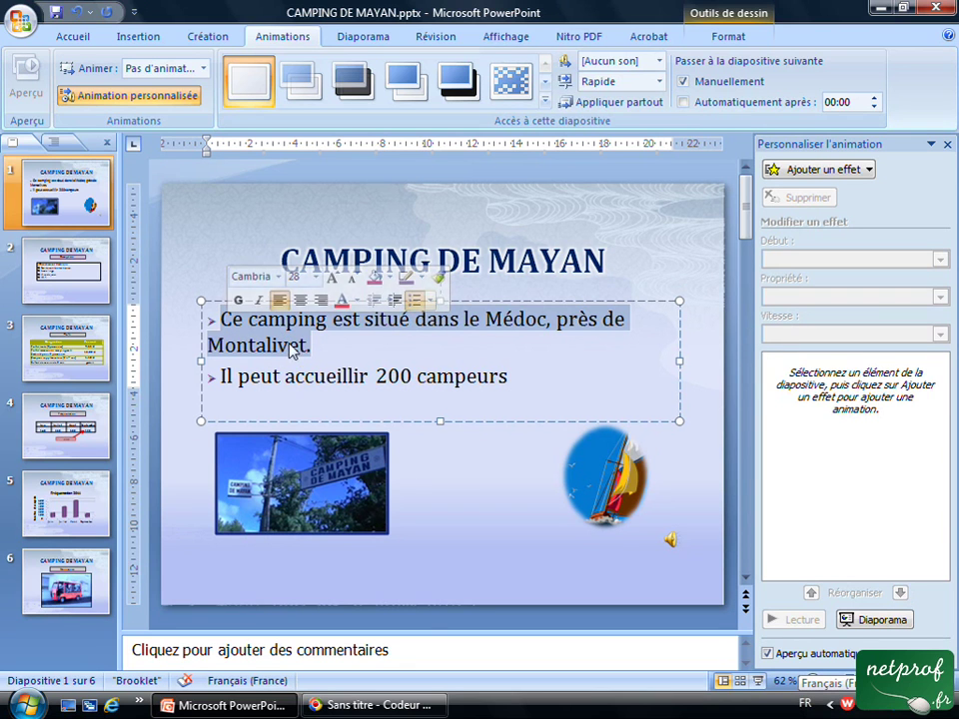
left_click(868, 170)
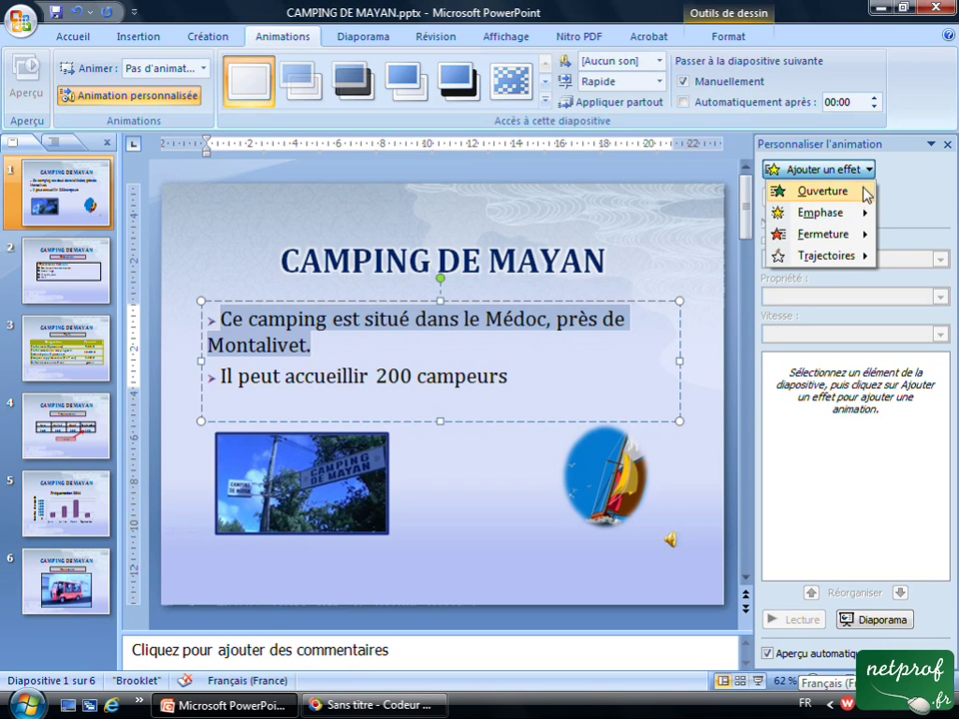
mouse_move(865, 196)
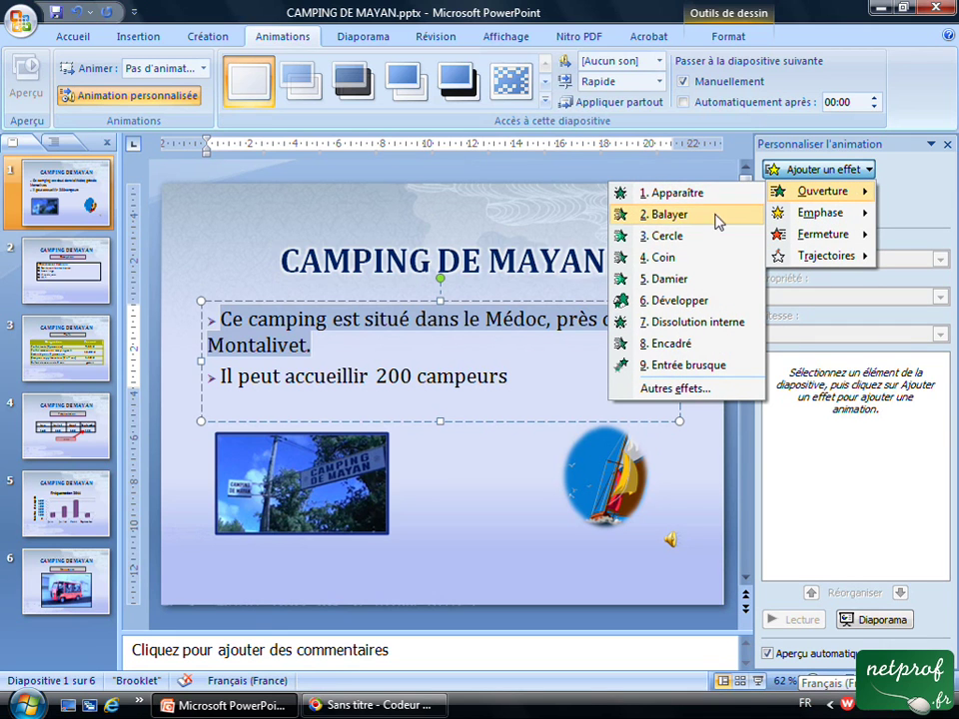
left_click(696, 195)
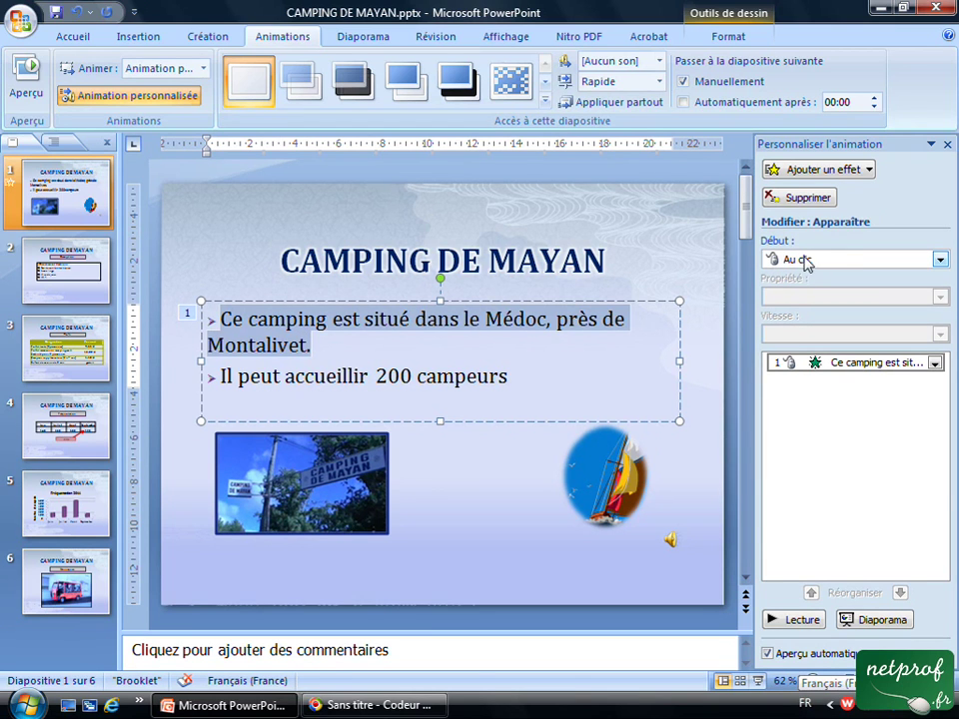
left_click(940, 259)
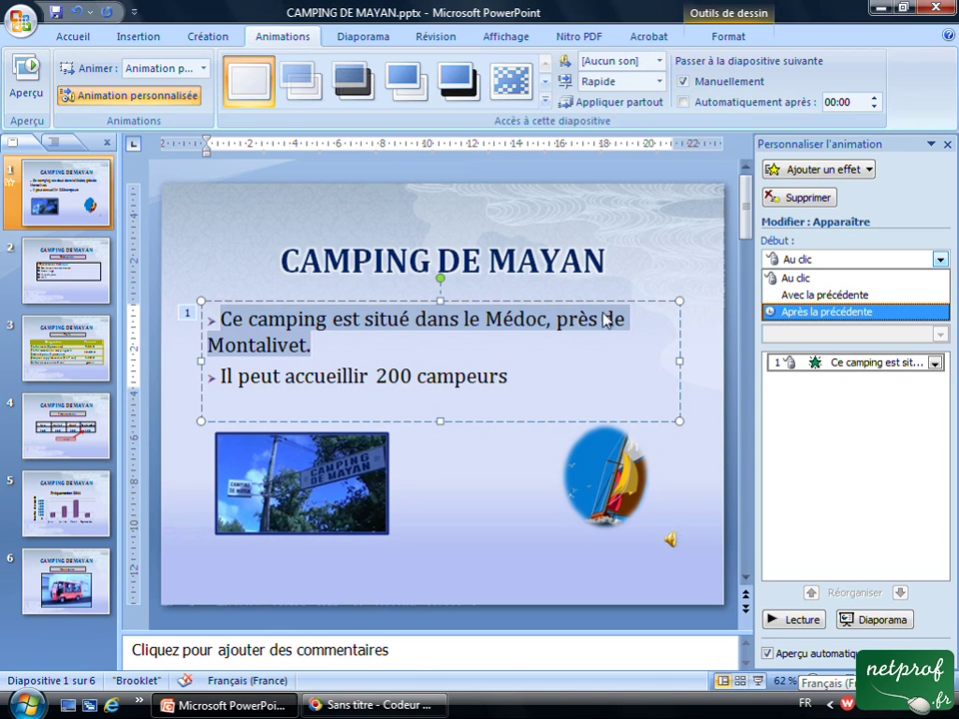
left_click(257, 374)
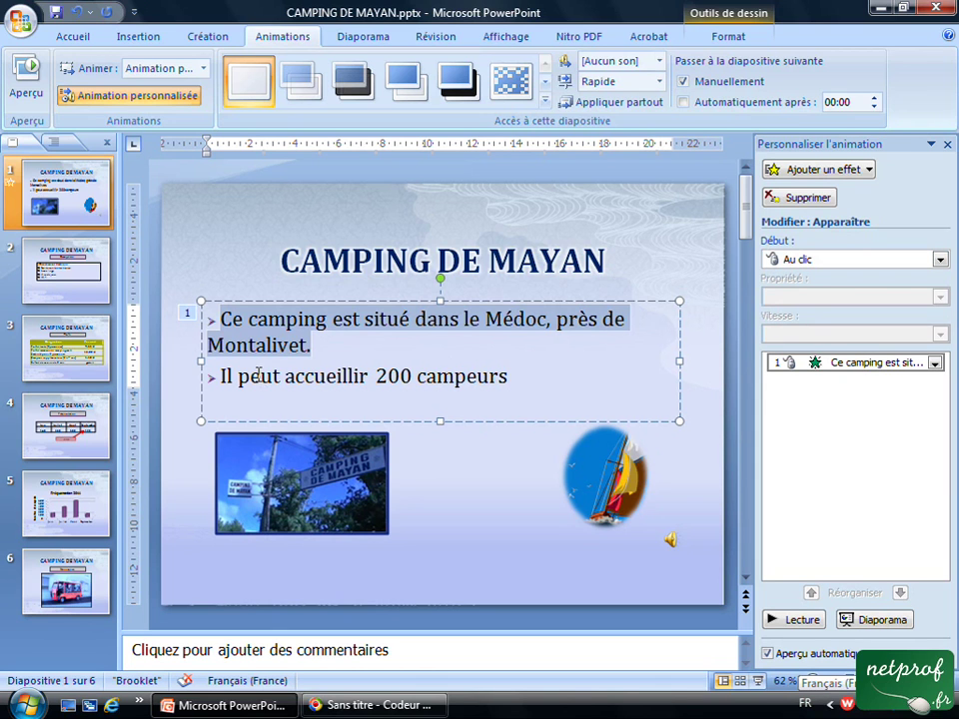
left_click(515, 381)
left_click(212, 379)
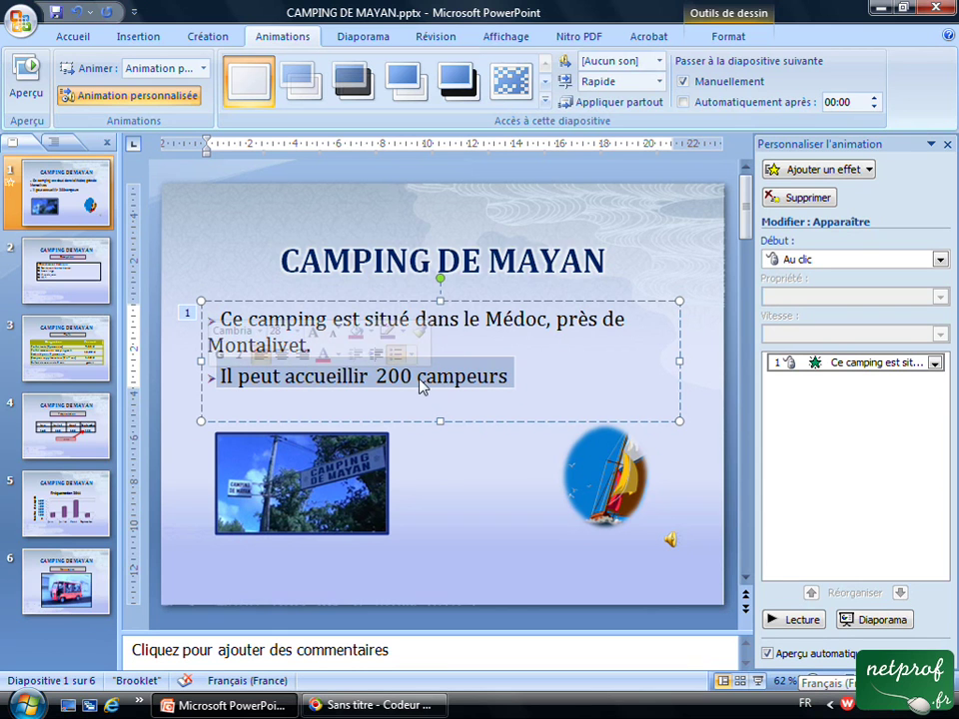
Step: Apply the Apparaître entrance to the second bullet as effect 2, then select the camping sign photo
left_click(868, 171)
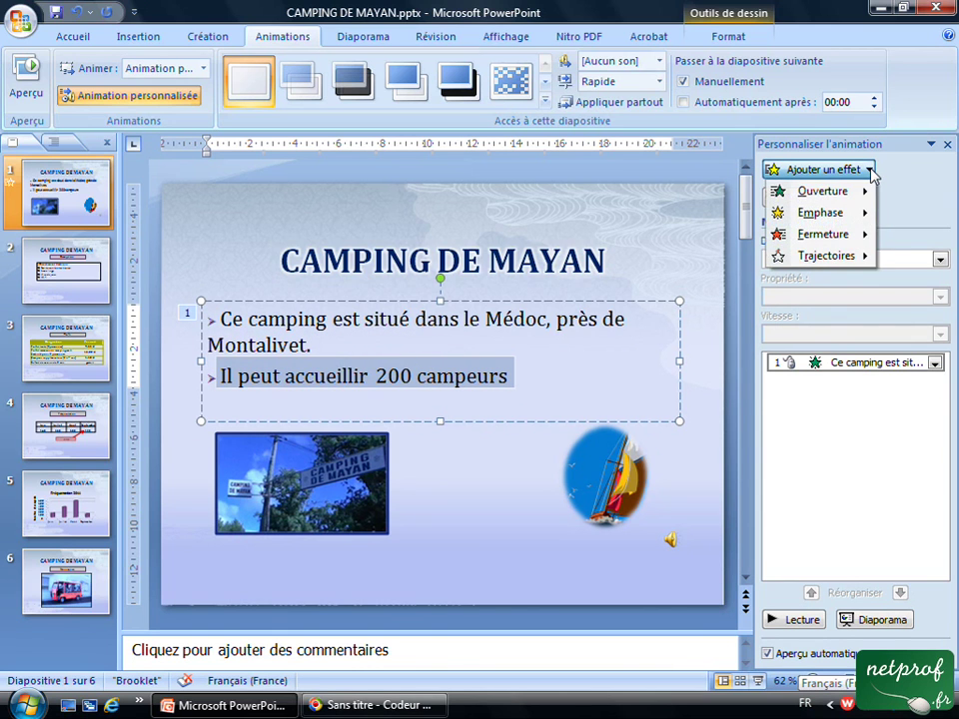
mouse_move(867, 194)
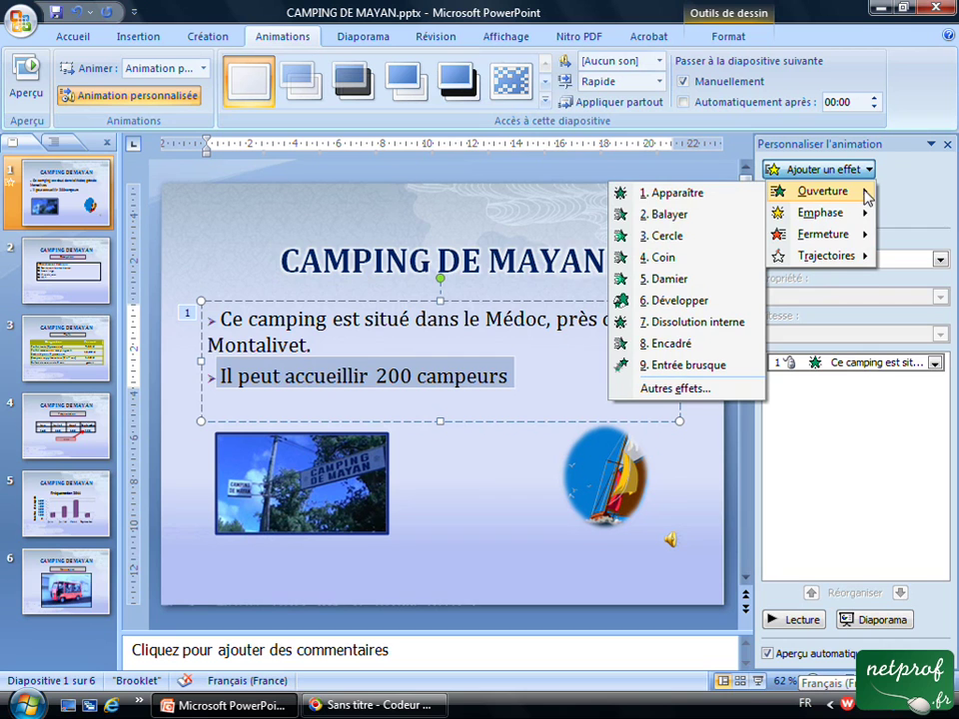
left_click(689, 191)
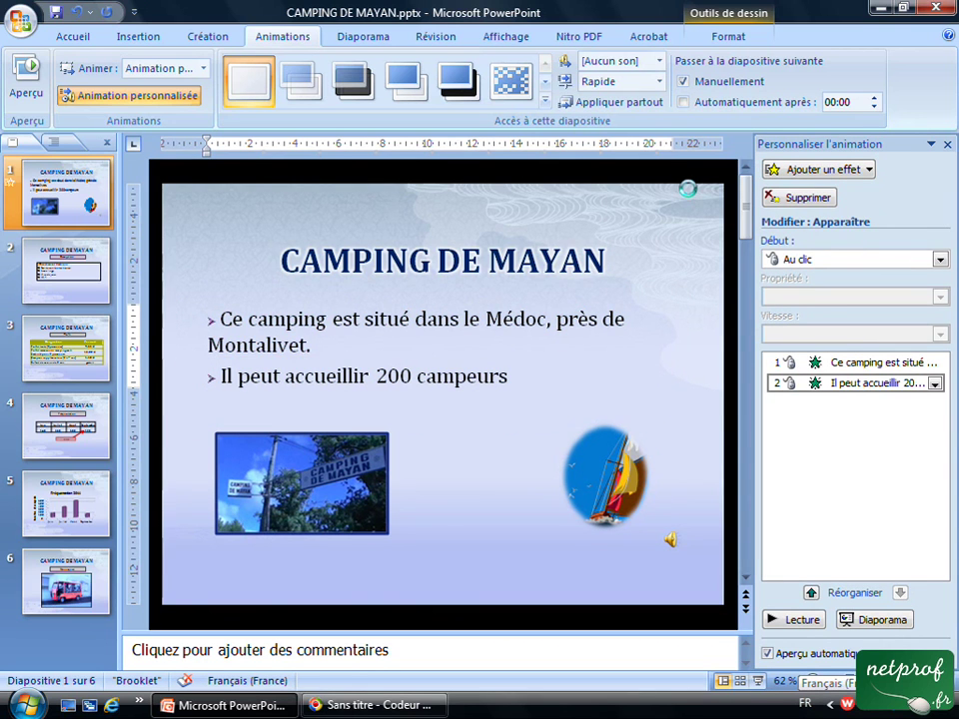
left_click(357, 506)
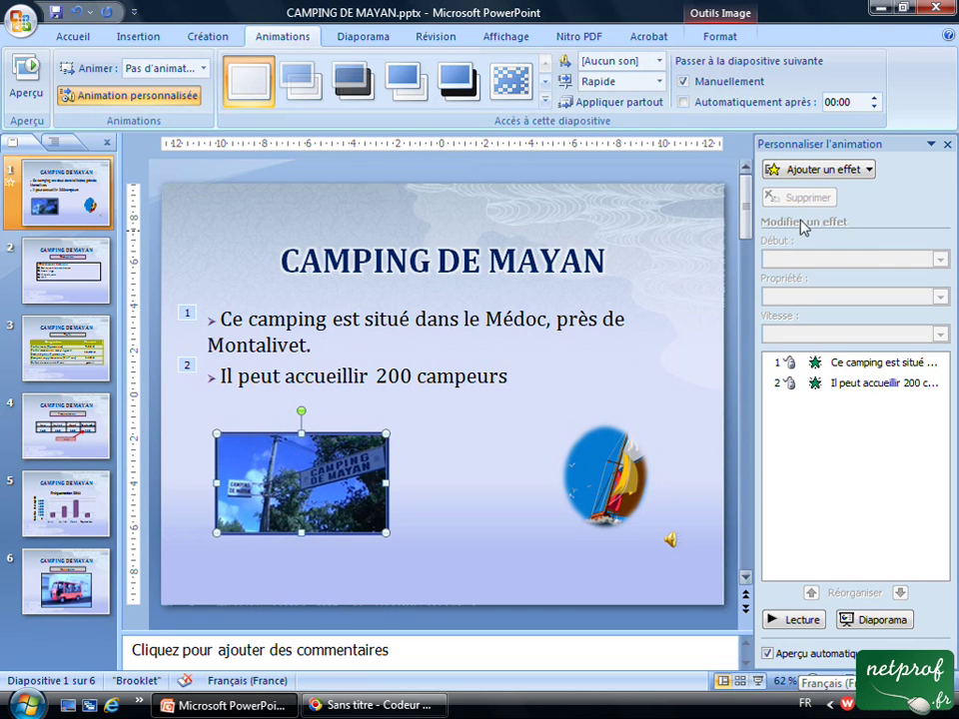
Step: Add a Balayer entrance from the bottom, Très rapide, to the camping sign photo
left_click(869, 171)
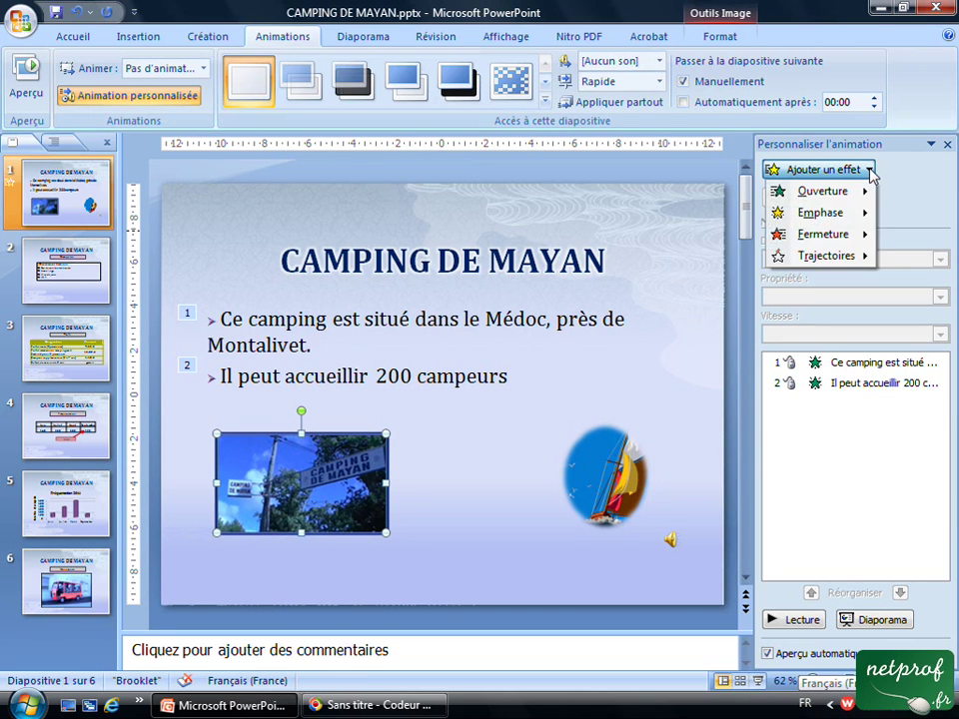
mouse_move(821, 191)
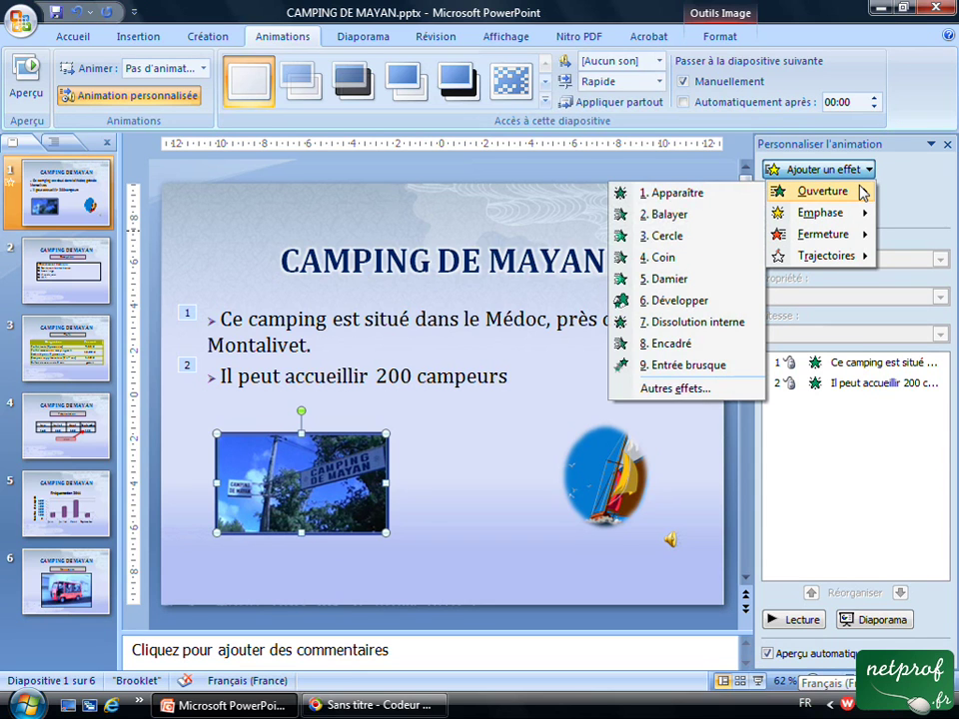
left_click(671, 216)
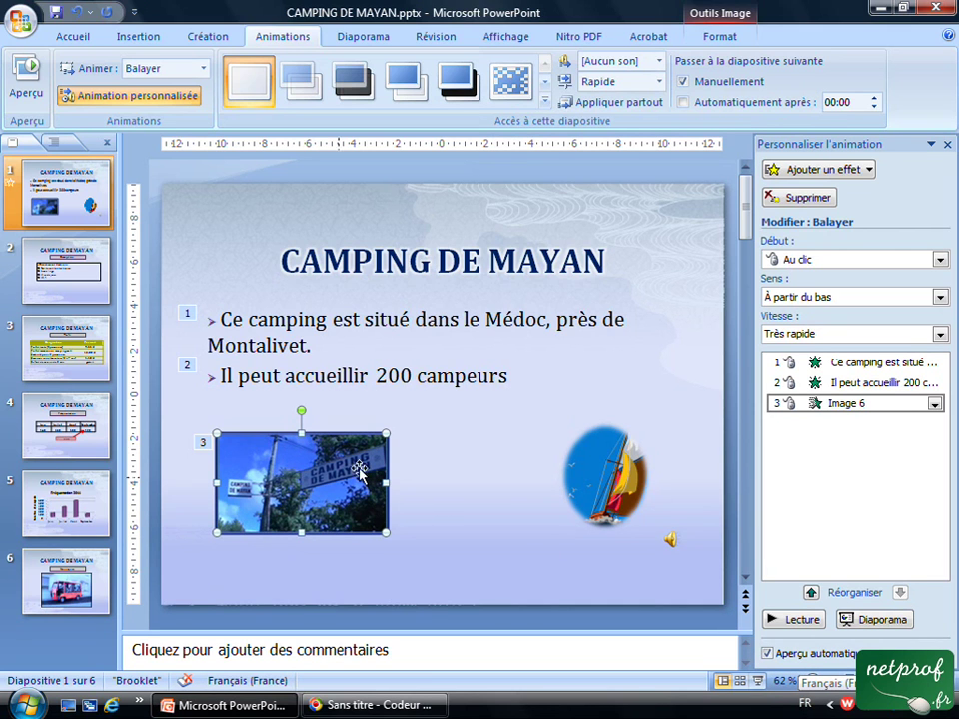
left_click(595, 466)
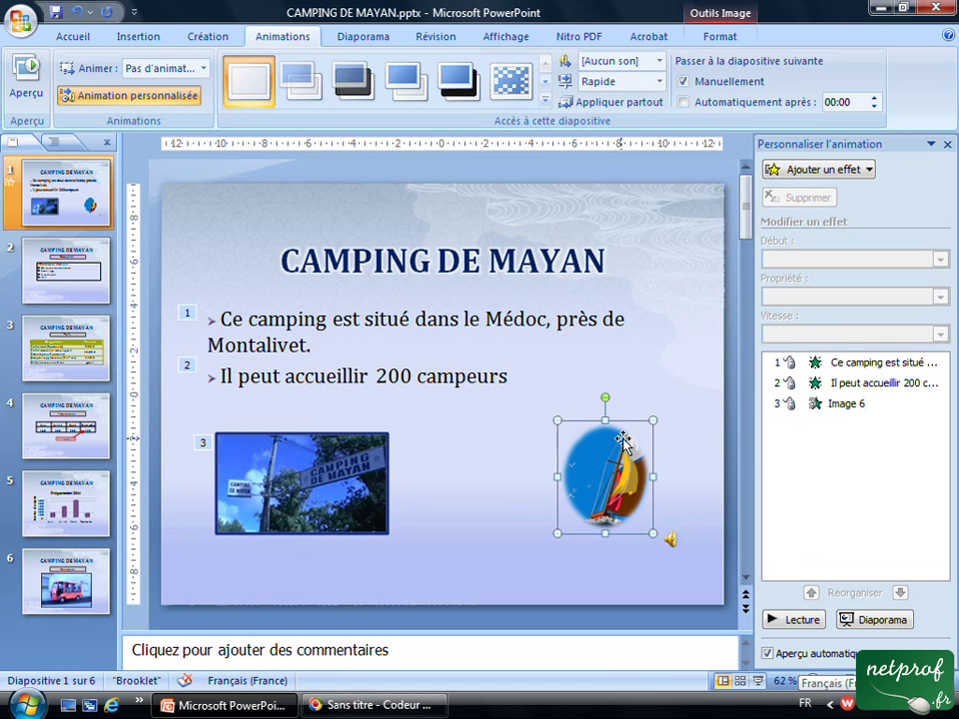
Step: Add a Damier entrance to the sailboat picture as effect 4, then select the sound icon
left_click(865, 171)
mouse_move(804, 193)
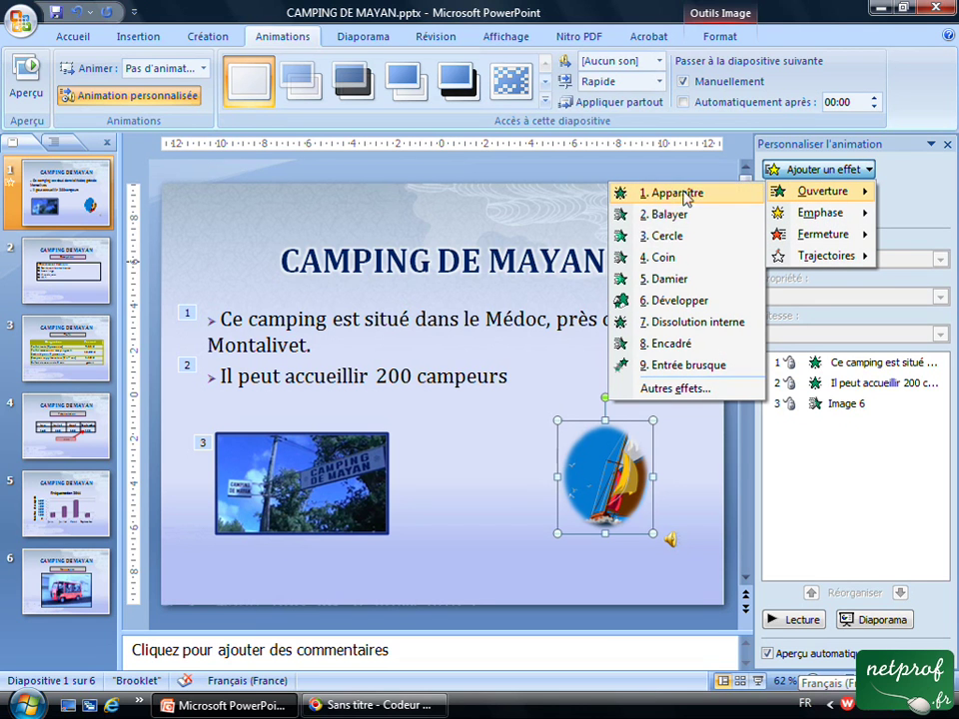
left_click(662, 279)
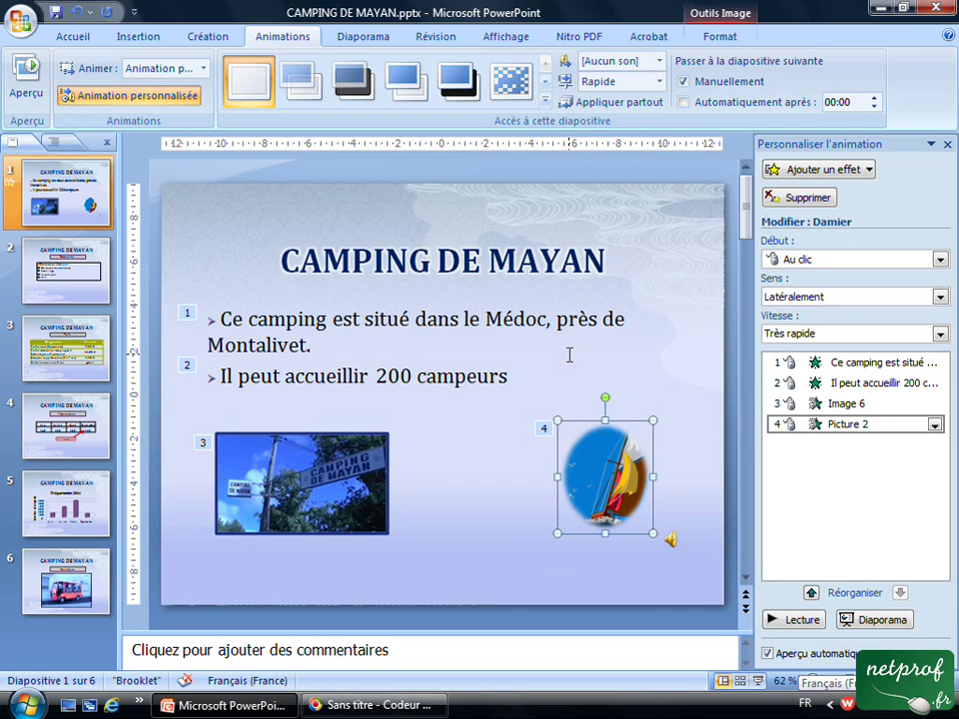
left_click(670, 540)
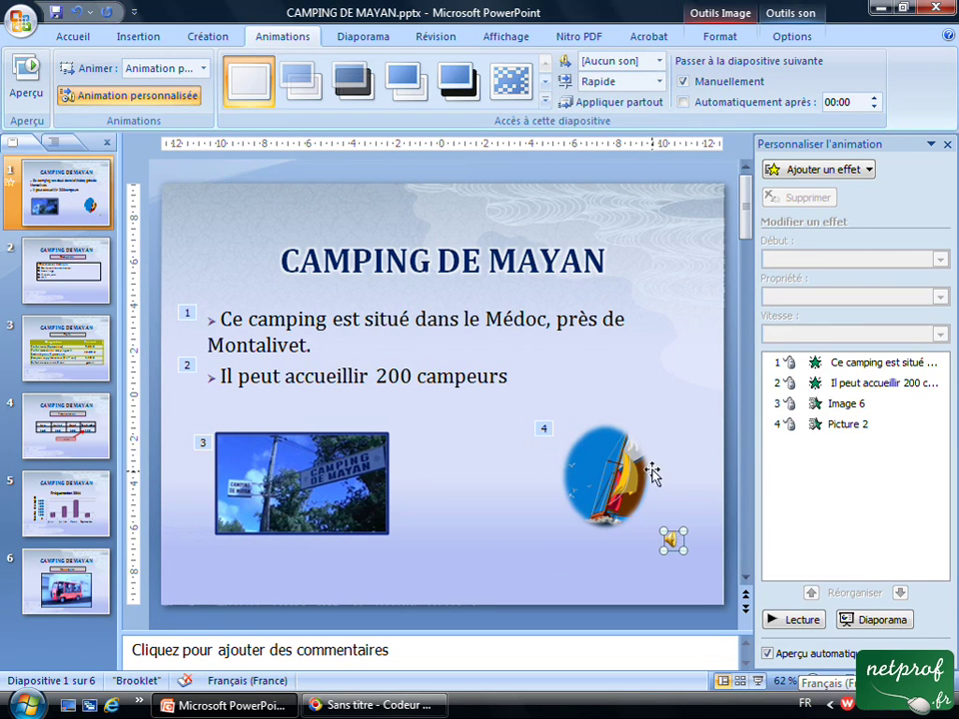
Step: Add a Coin entrance to the sound icon, reordering up and back so it stays fifth
left_click(870, 170)
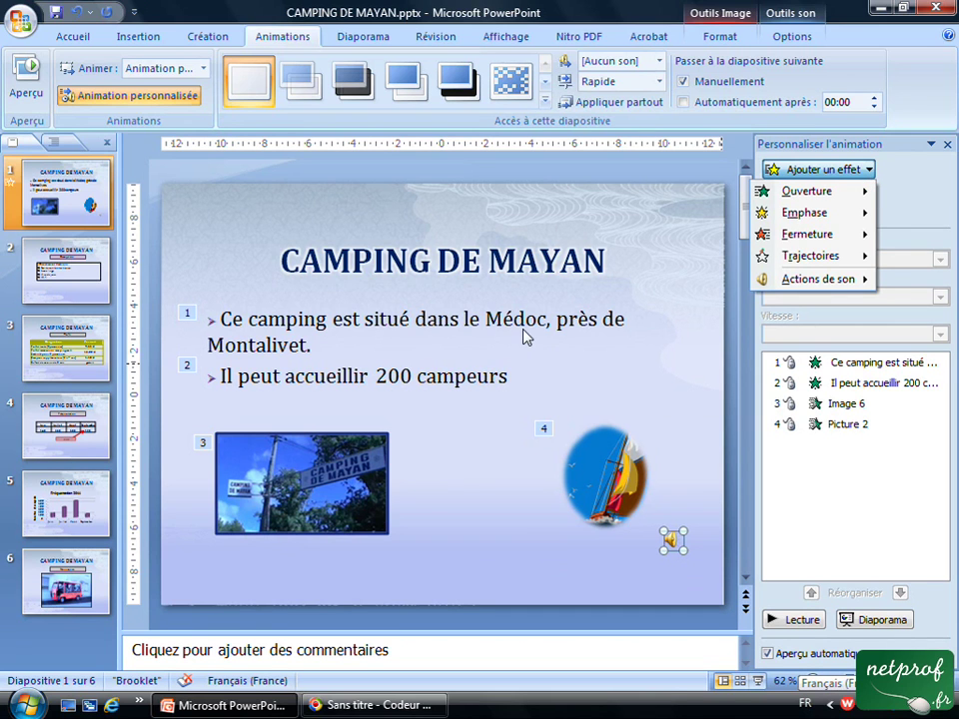
mouse_move(865, 194)
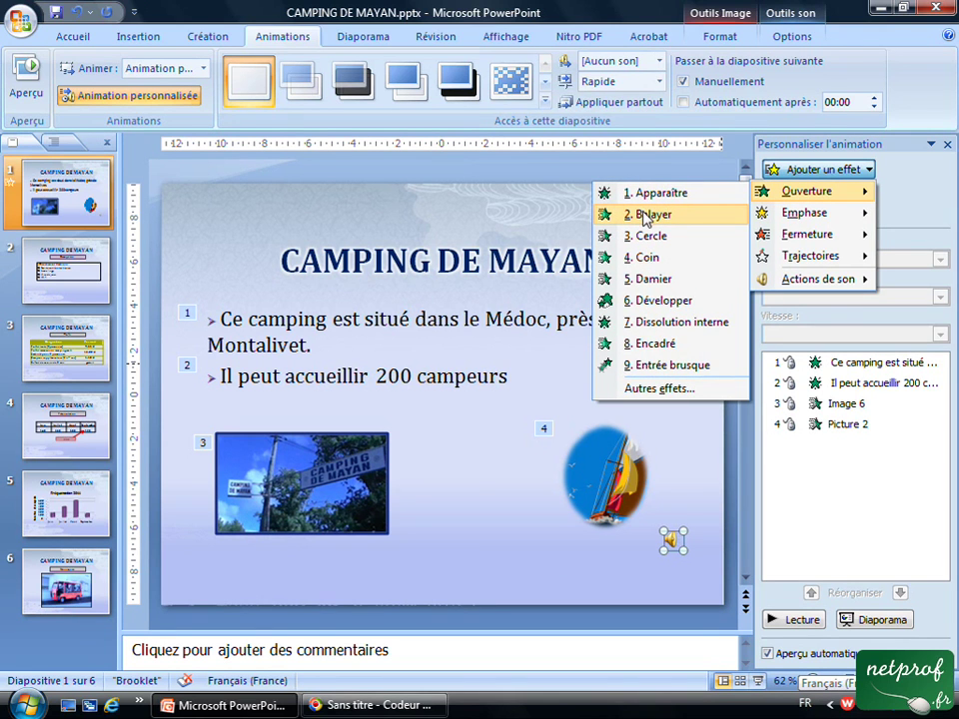
left_click(646, 257)
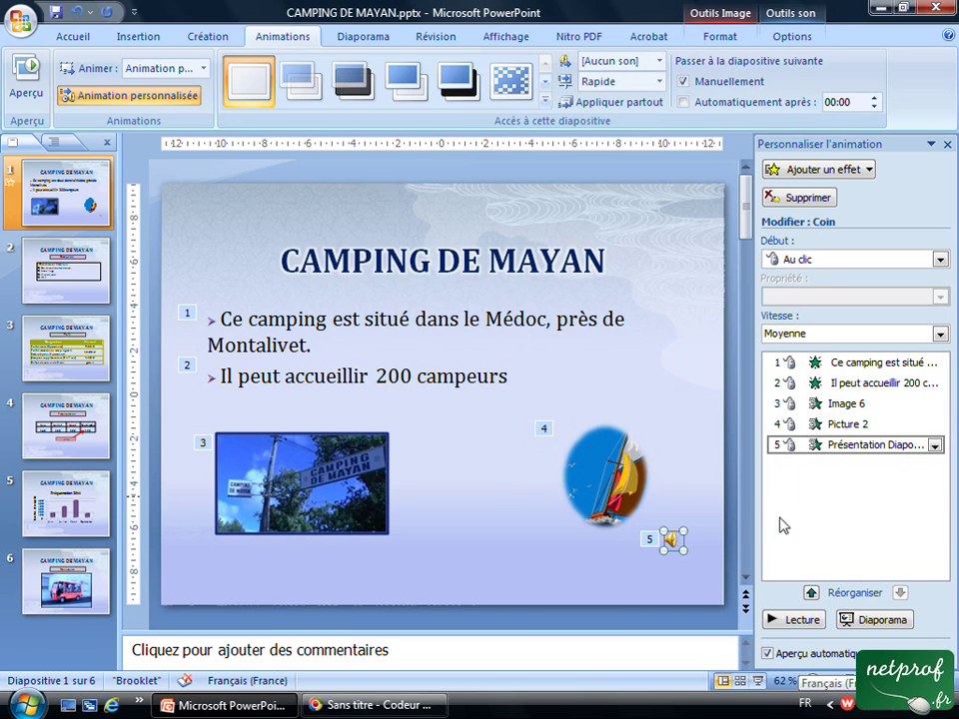
left_click(812, 593)
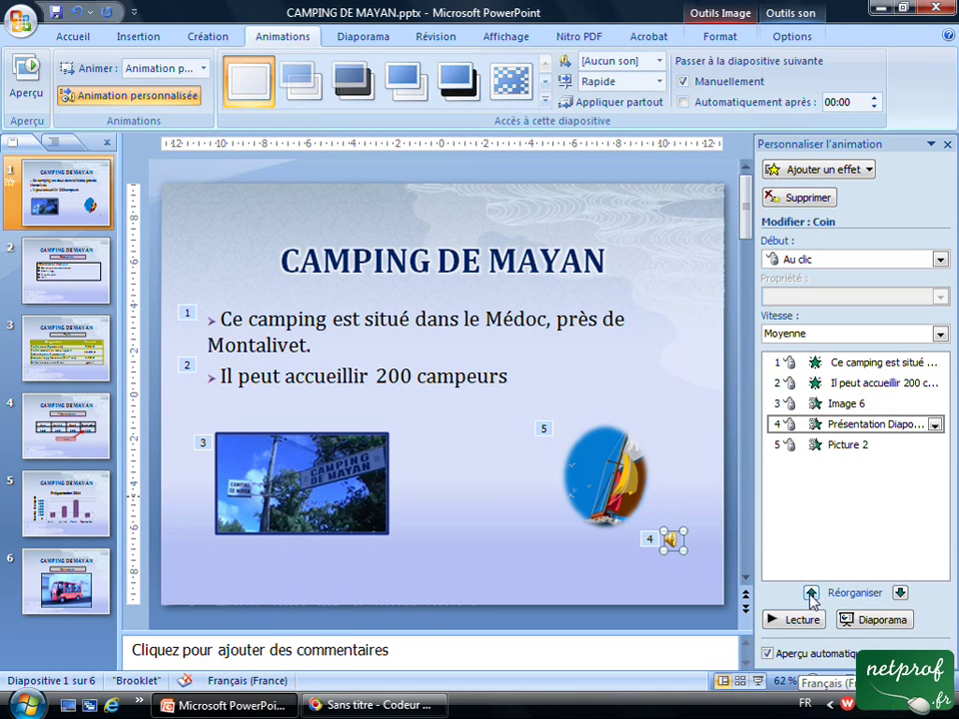
left_click(901, 593)
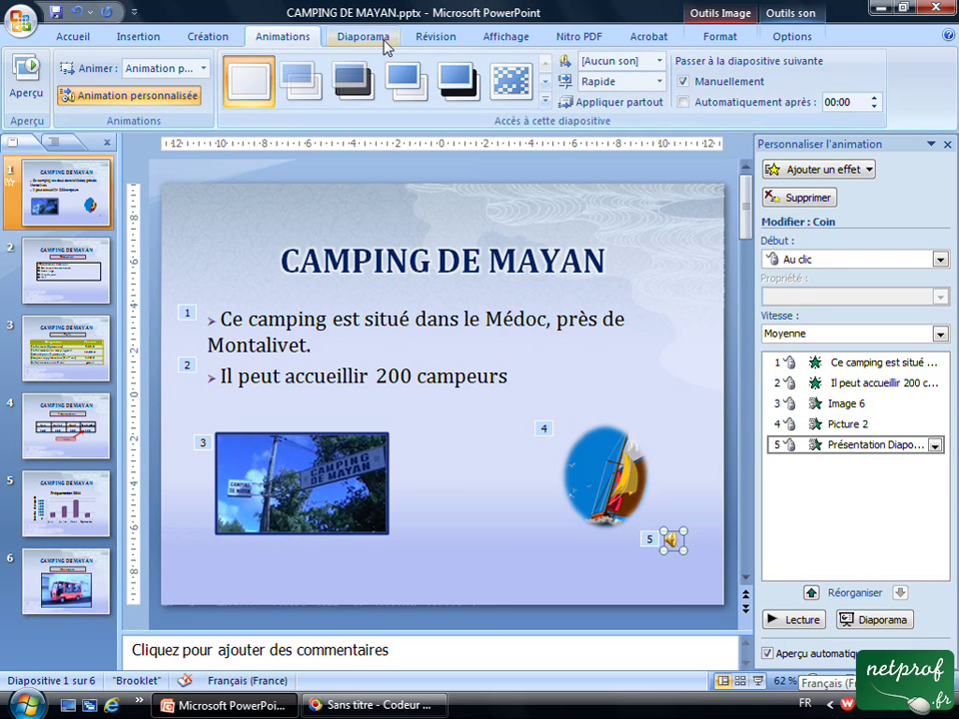
Step: Run the slideshow from the first slide through both bullets and both pictures, then exit with Esc
left_click(384, 42)
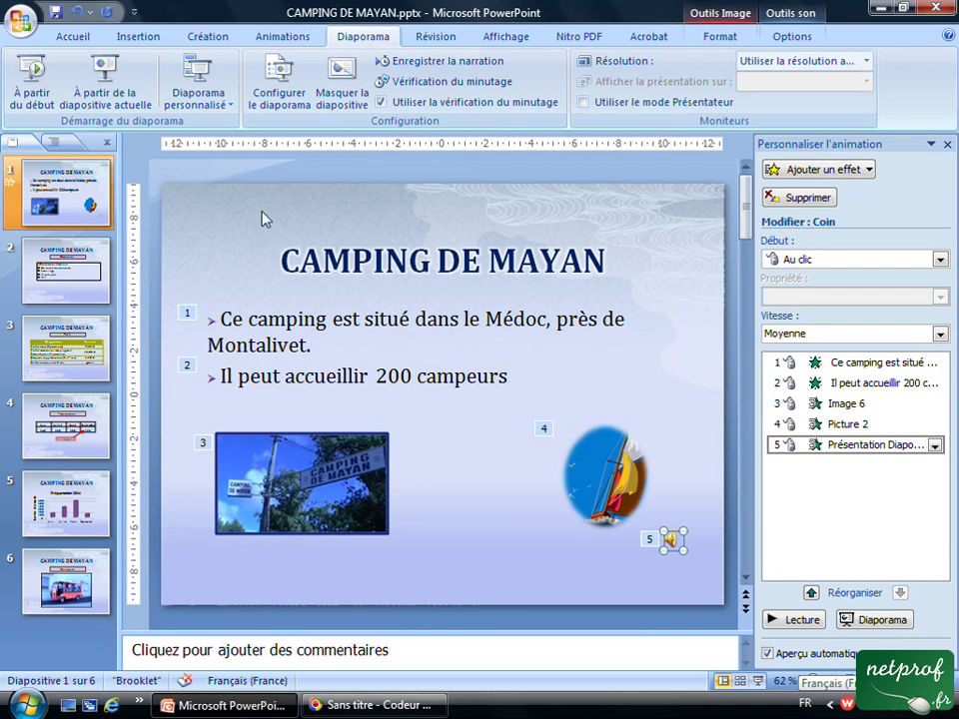
left_click(34, 80)
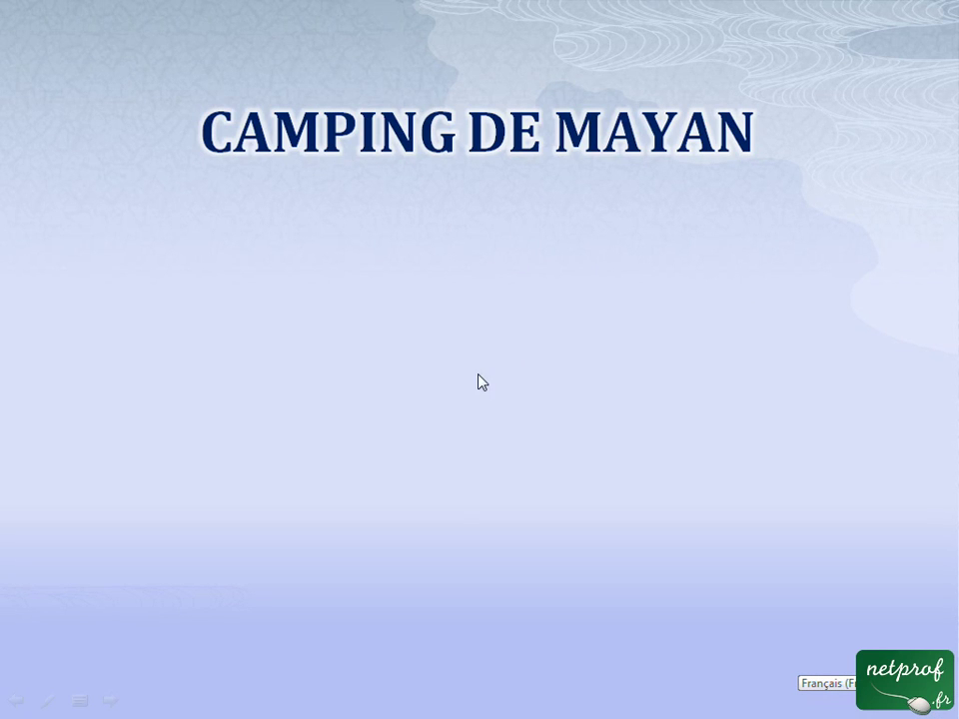
left_click(672, 368)
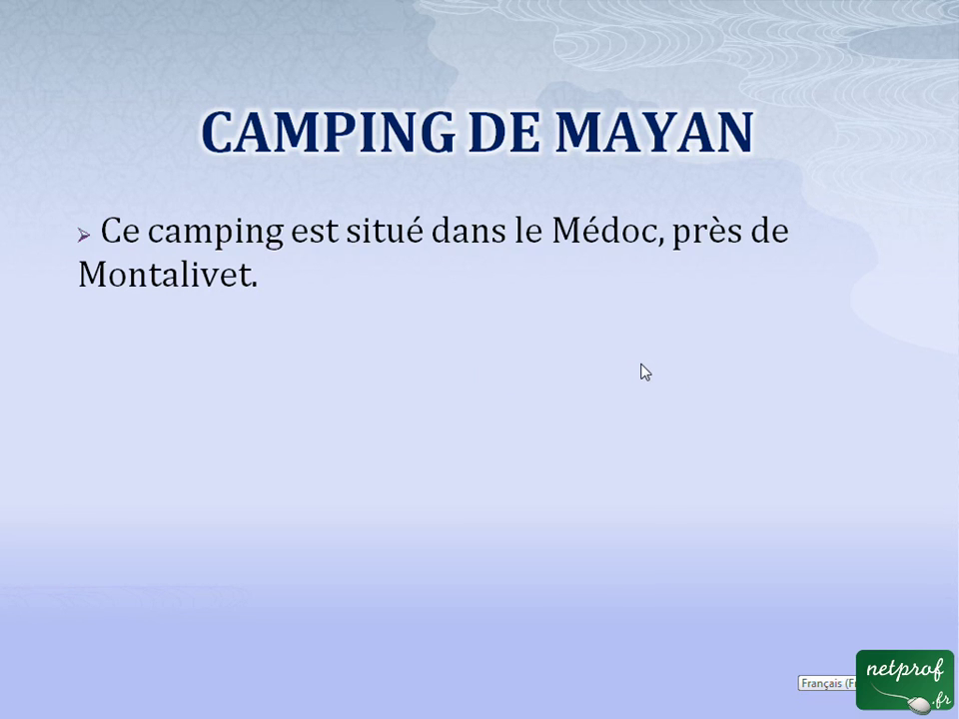
left_click(645, 372)
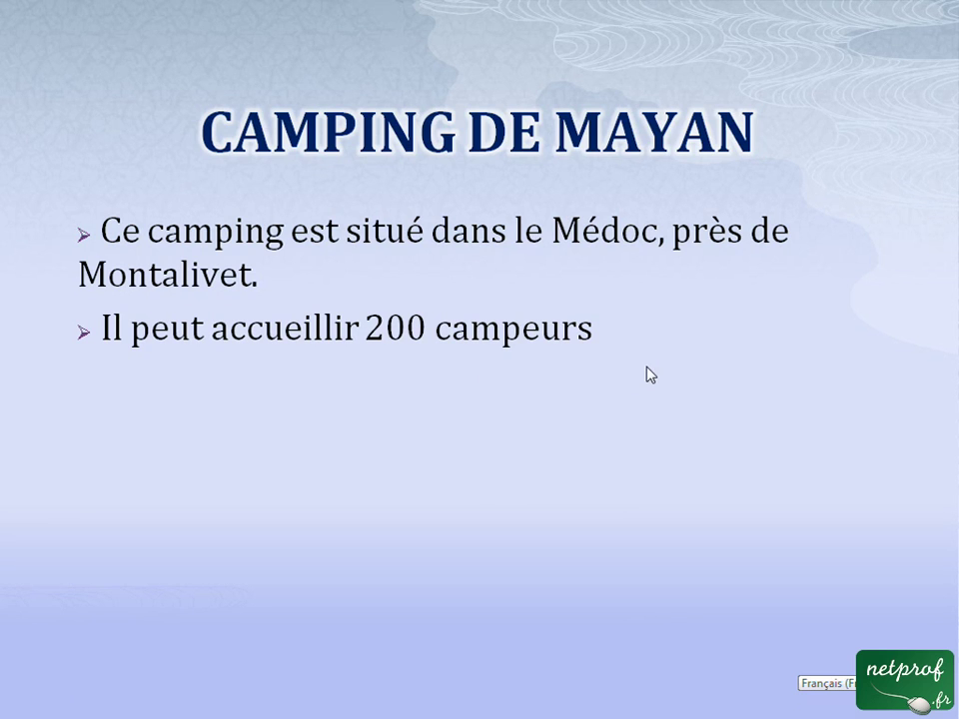
left_click(656, 373)
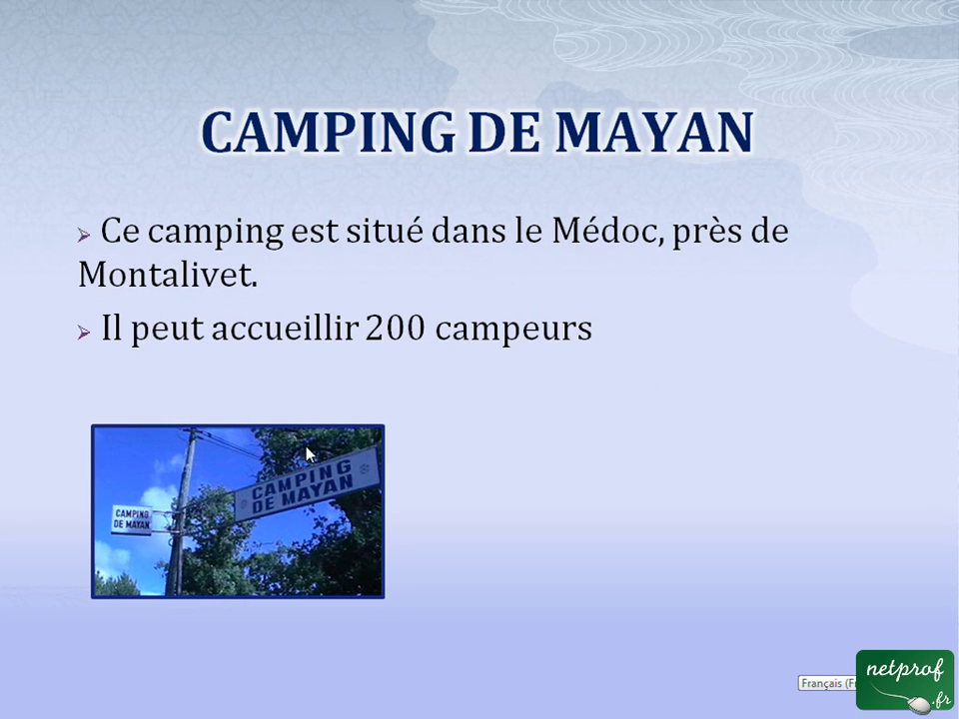
left_click(587, 426)
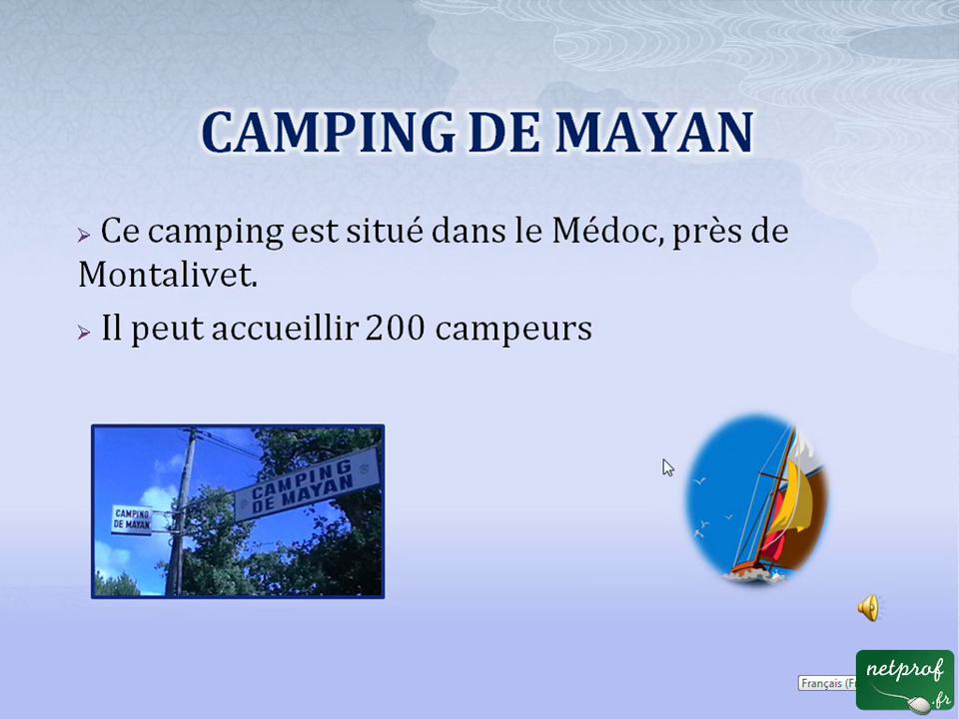
key("Escape")
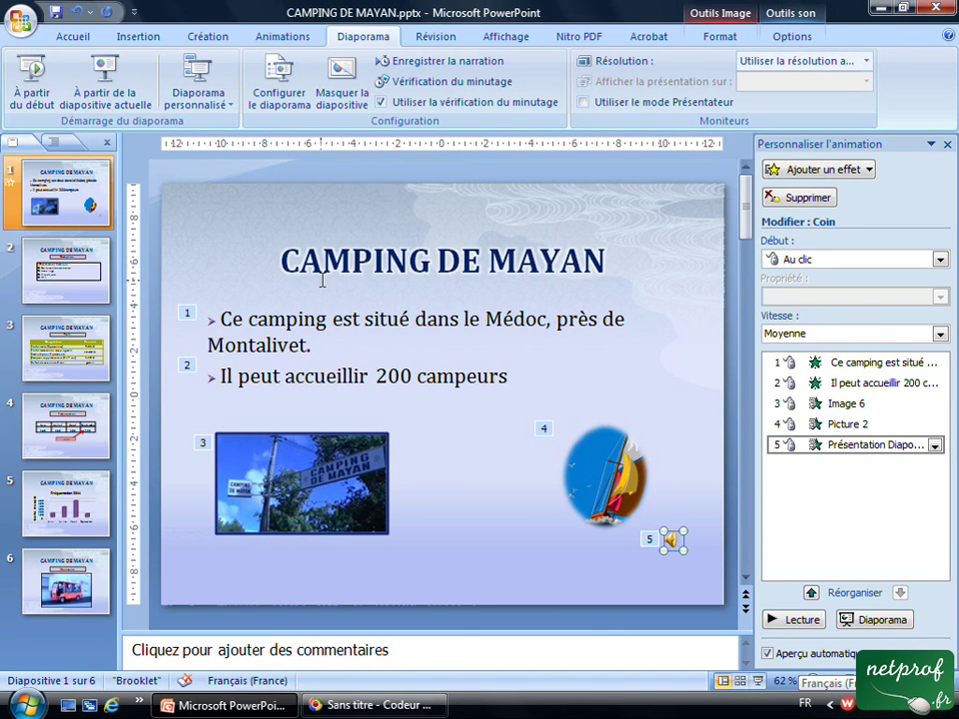
Step: Go to slide 4 and select the Faible callout box
left_click(68, 431)
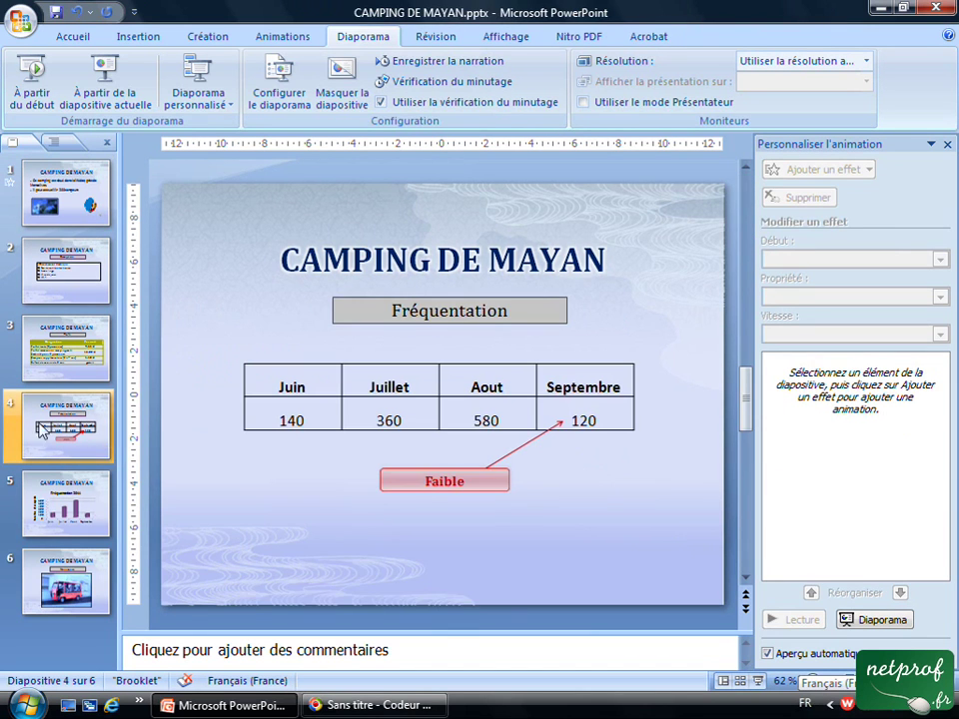
left_click(474, 477)
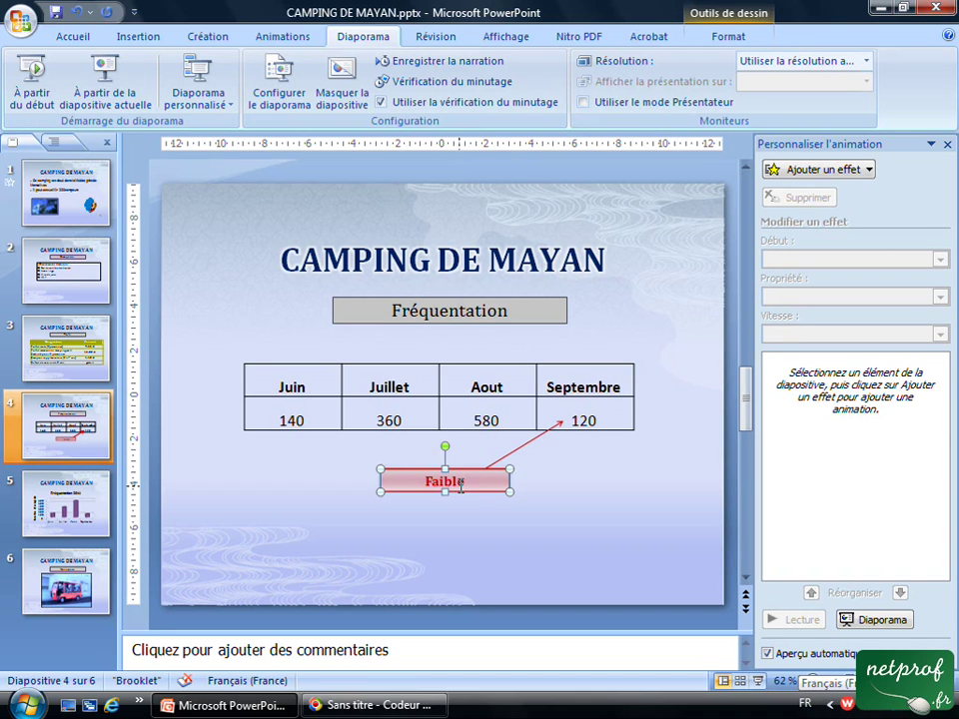
Step: Draw a freehand custom motion path for the Faible box along the bottom of the slide and back
left_click(869, 171)
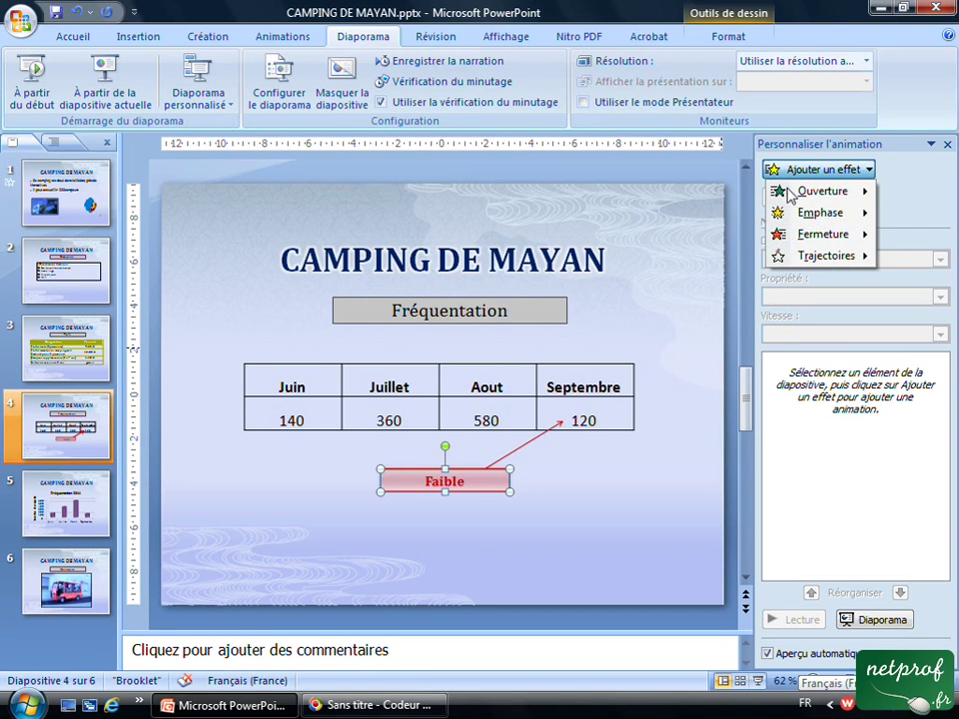
mouse_move(839, 262)
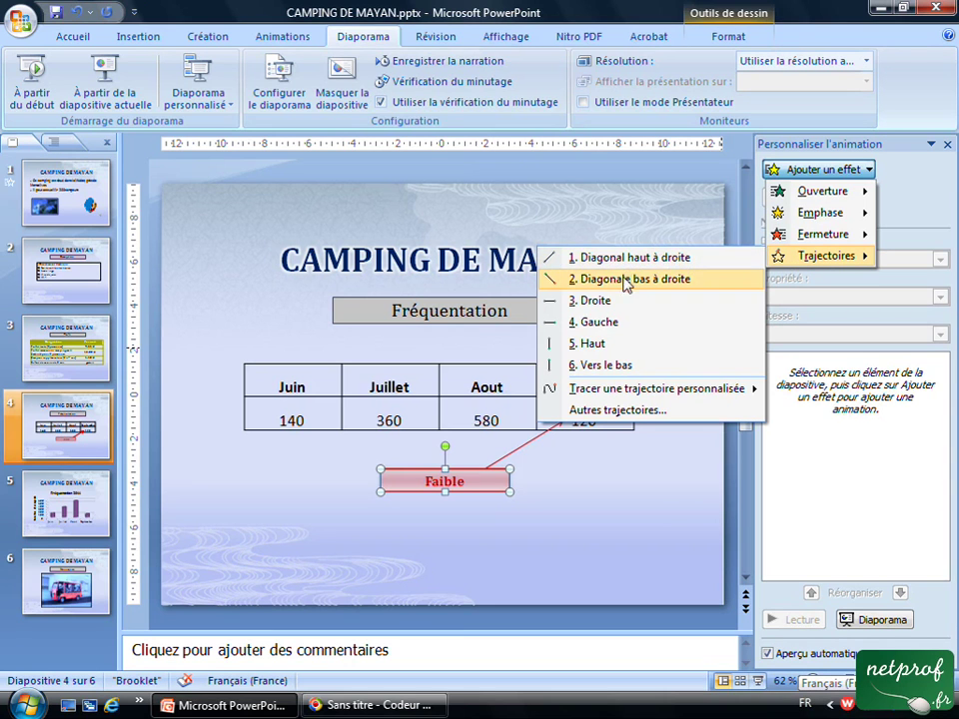
mouse_move(621, 398)
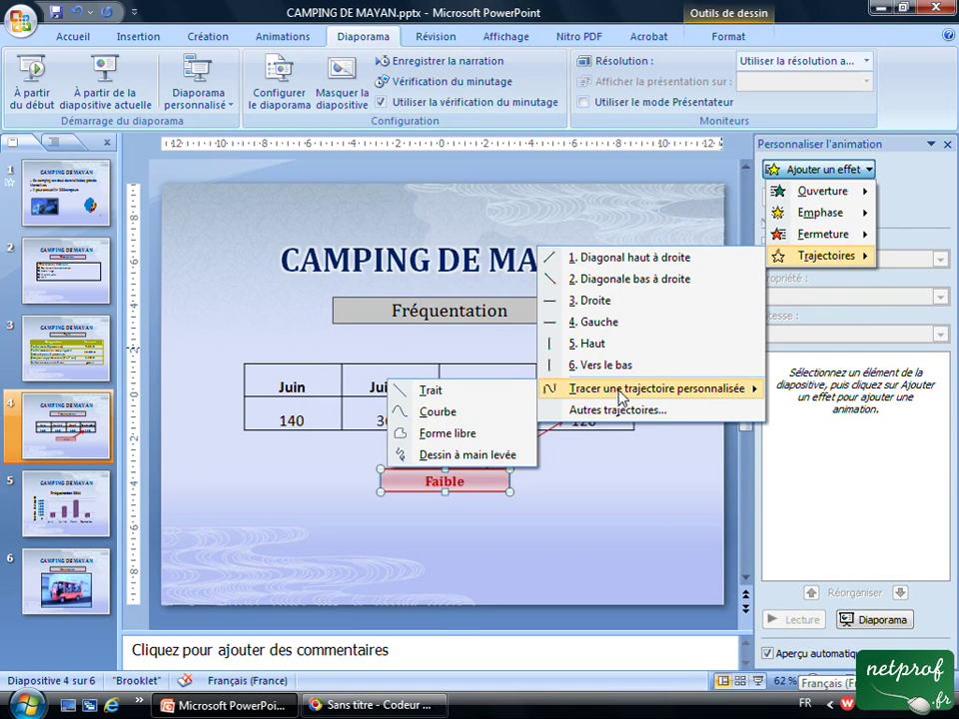
left_click(466, 455)
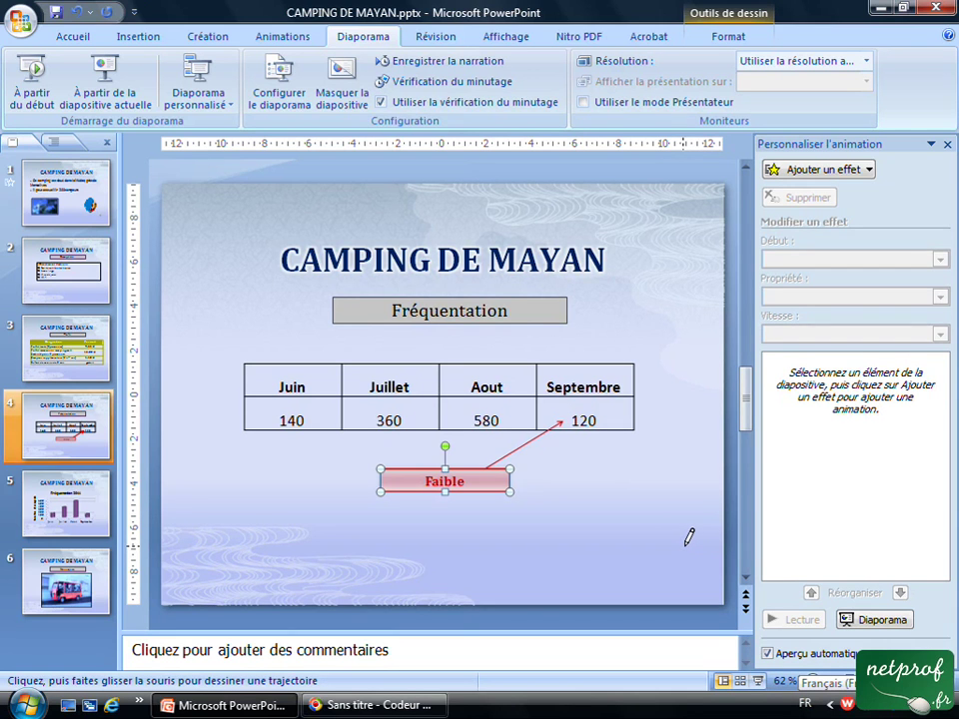
mouse_move(710, 554)
left_mouse_down()
mouse_move(479, 542)
mouse_move(254, 456)
mouse_move(397, 478)
left_mouse_up()
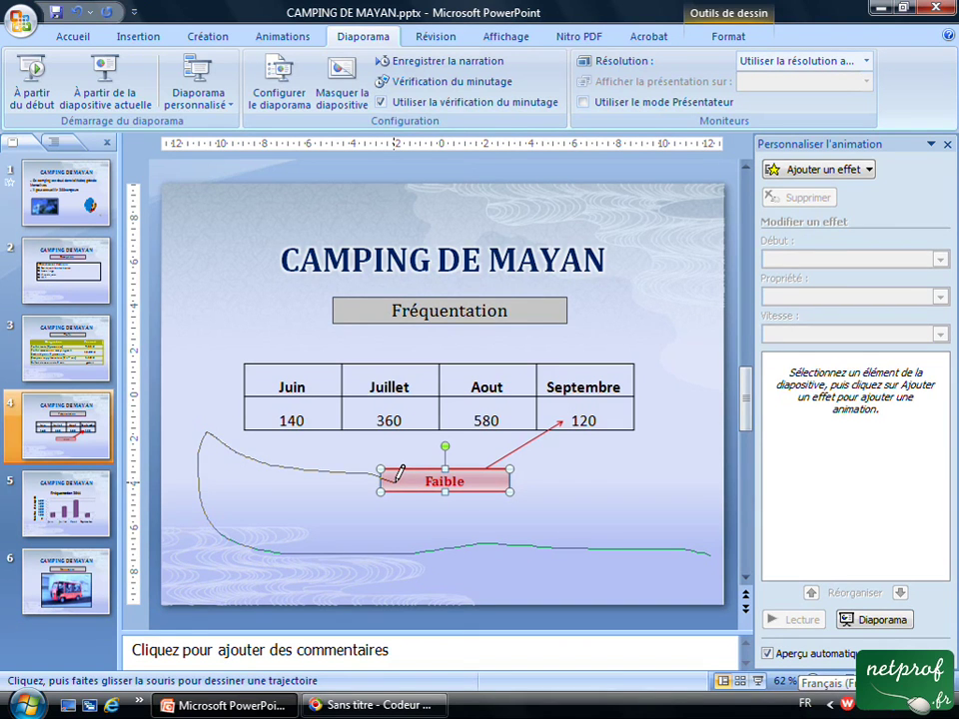
left_click_drag(398, 473, 396, 476)
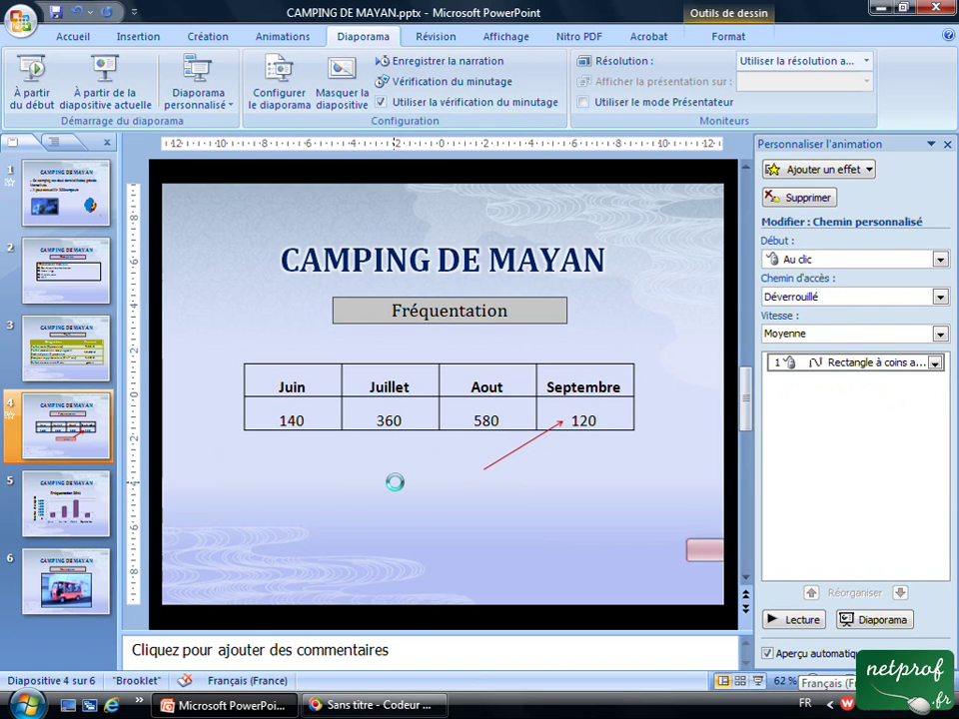